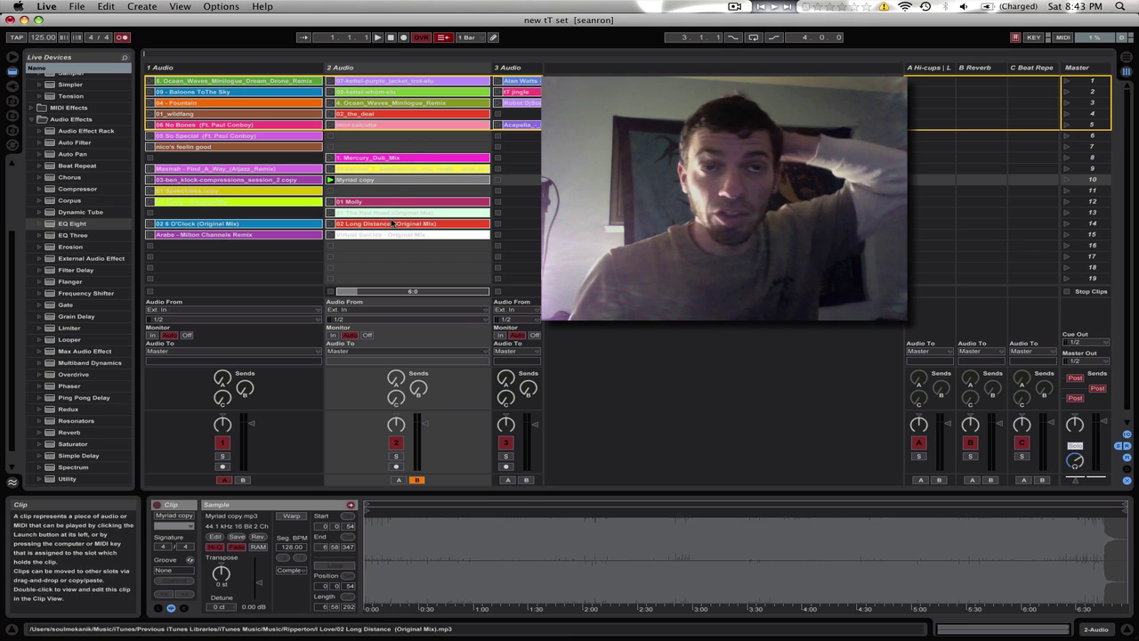
- Audition the Myriad copy clip in the 2 Audio track with the metronome, switch the metronome off and stop playback
click(329, 180)
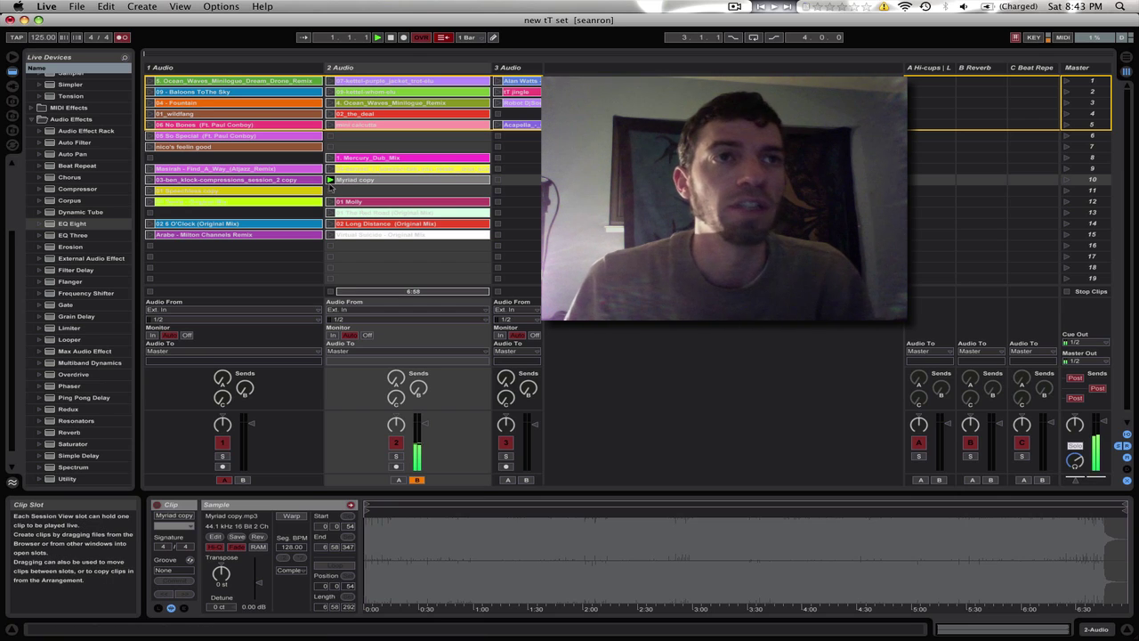
click(125, 39)
key(space)
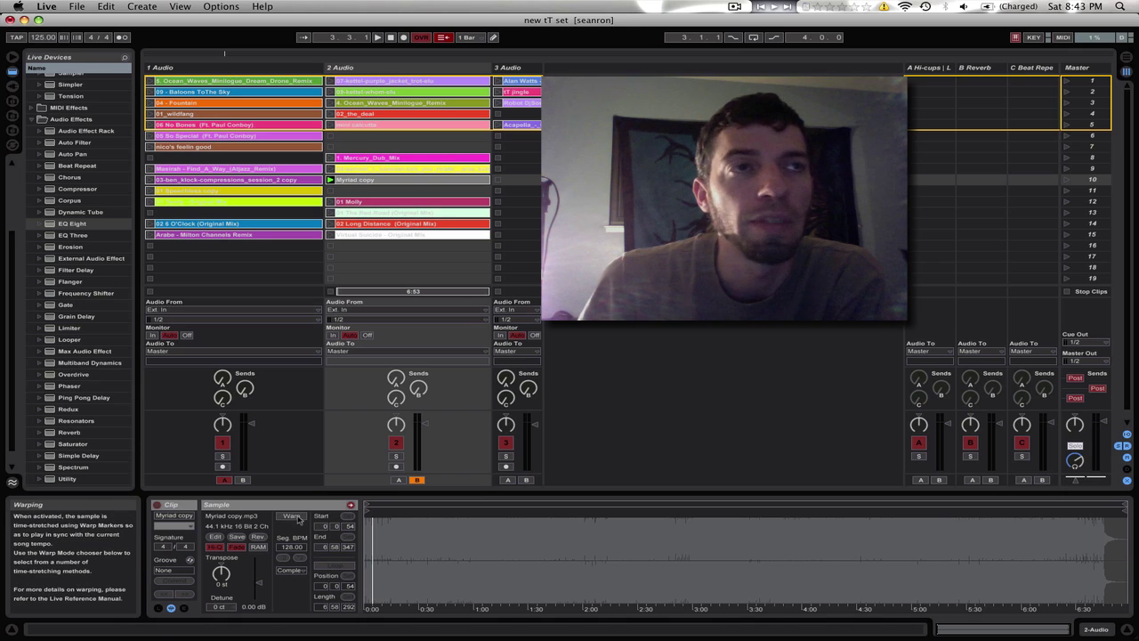
- Enable Warp on the Myriad copy clip and apply Warp From Here at the 1.1.1 marker on the first beat's transient
click(294, 516)
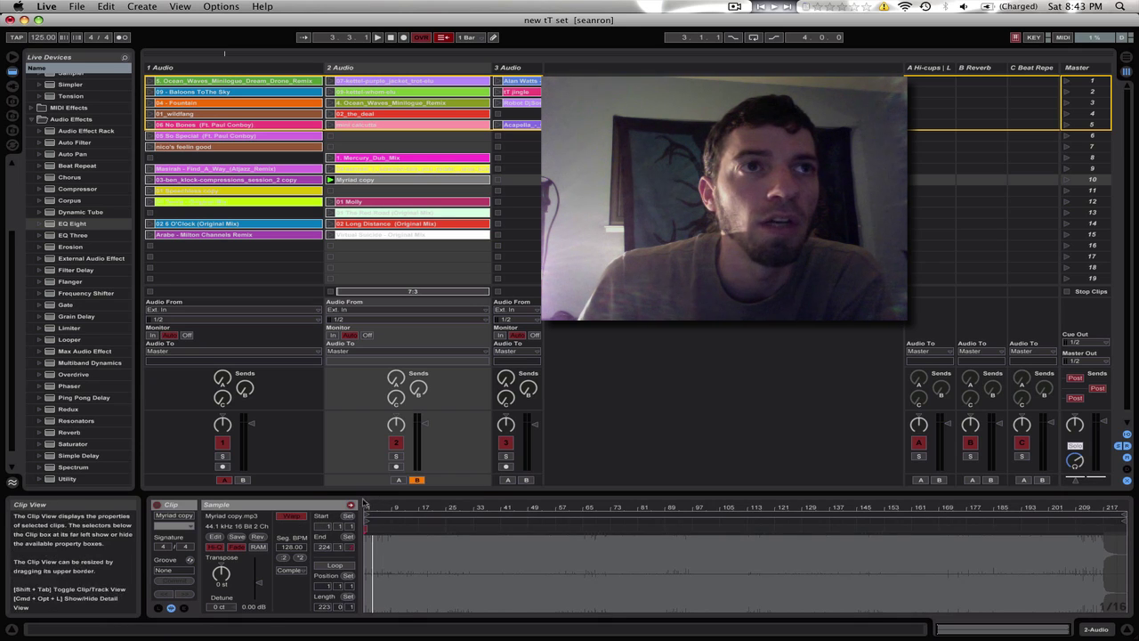
drag(370, 506, 369, 544)
drag(405, 510, 405, 472)
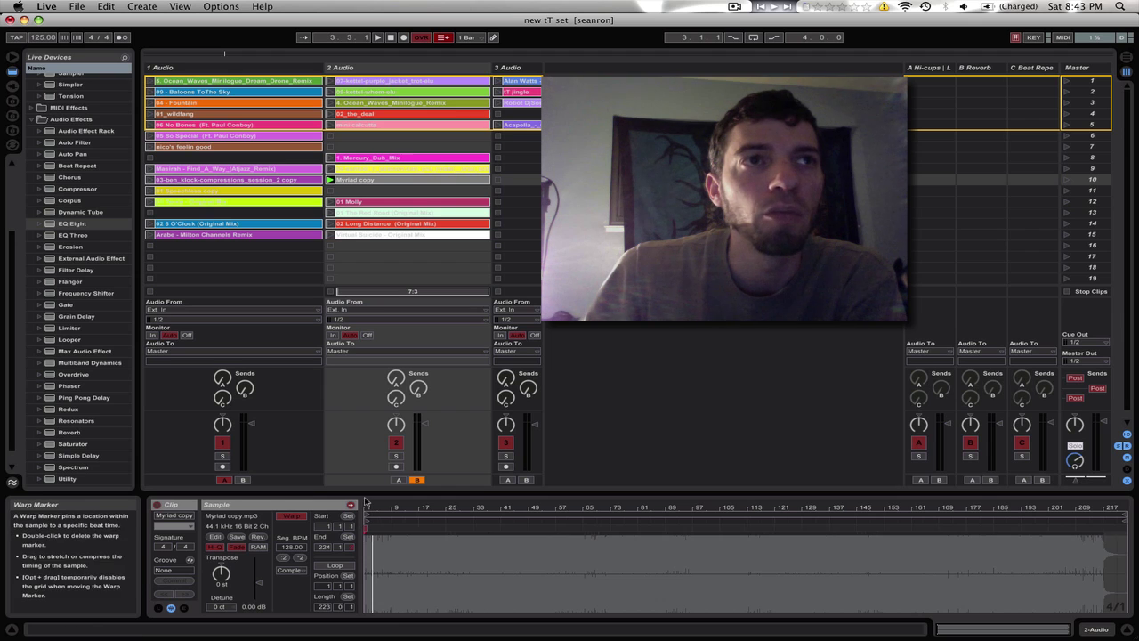
drag(369, 508, 368, 605)
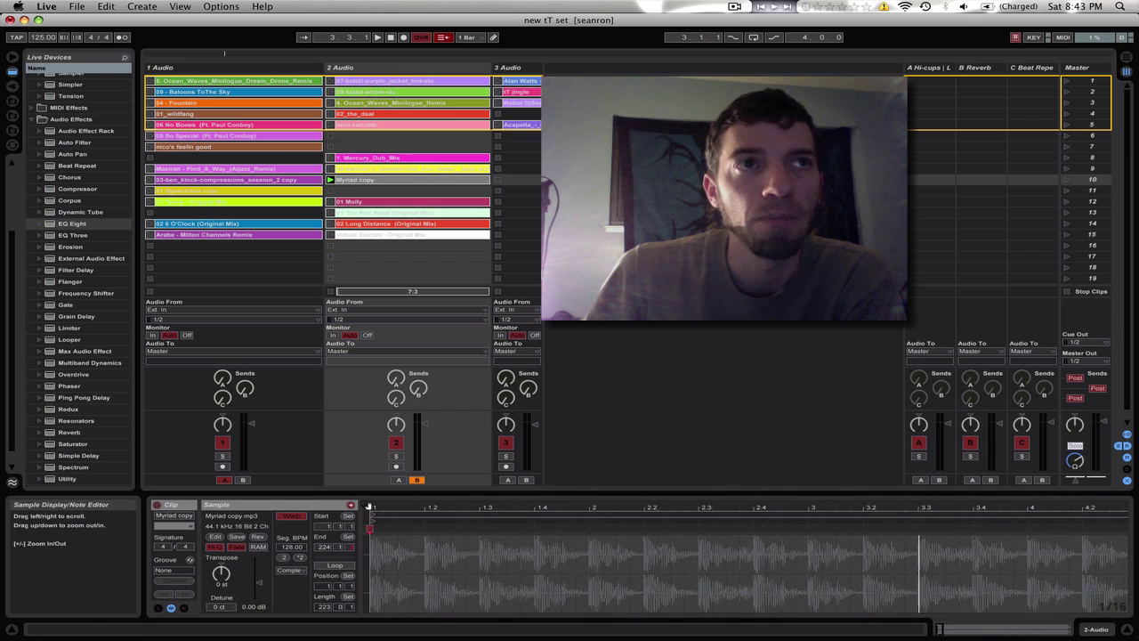
drag(369, 508, 397, 614)
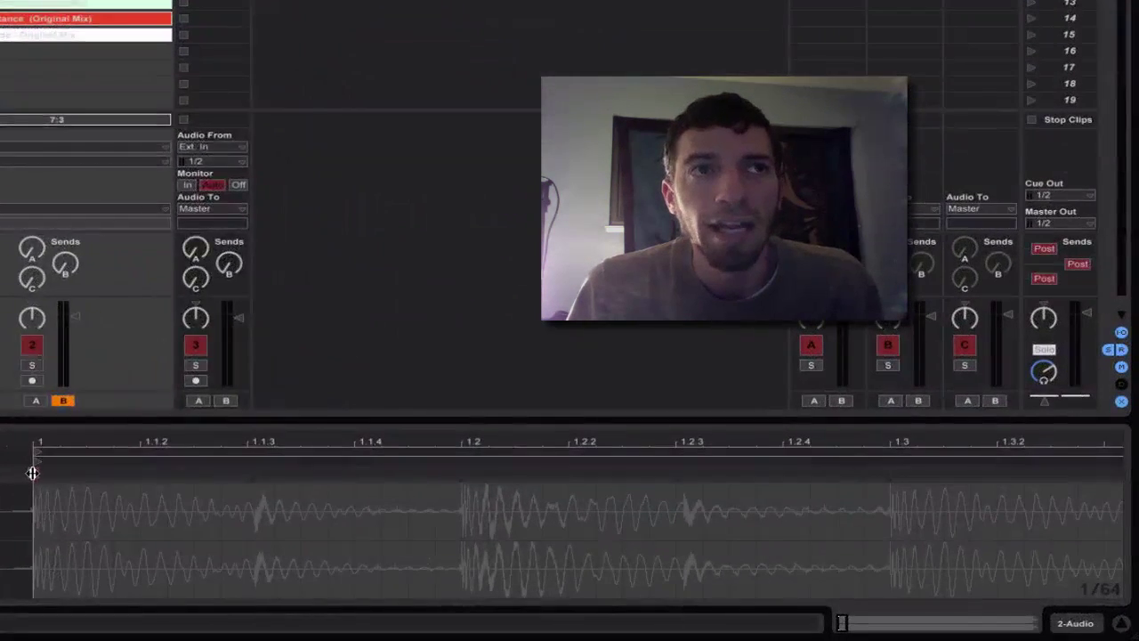
right_click(32, 473)
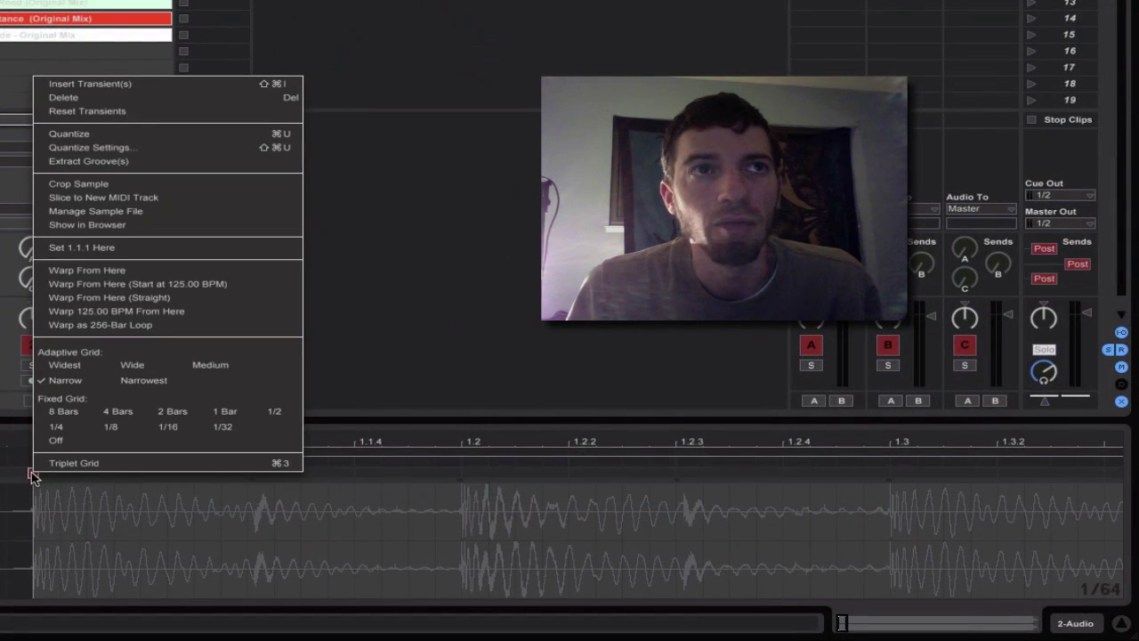
click(62, 273)
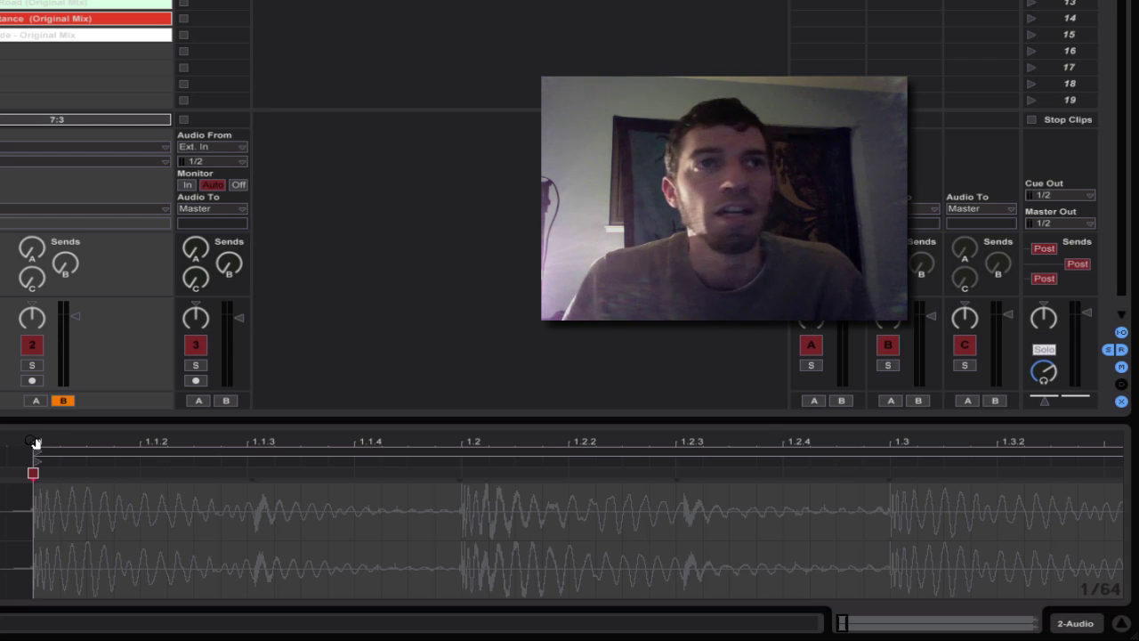
mouse_move(33, 445)
mouse_down()
mouse_move(33, 481)
mouse_move(53, 516)
mouse_up()
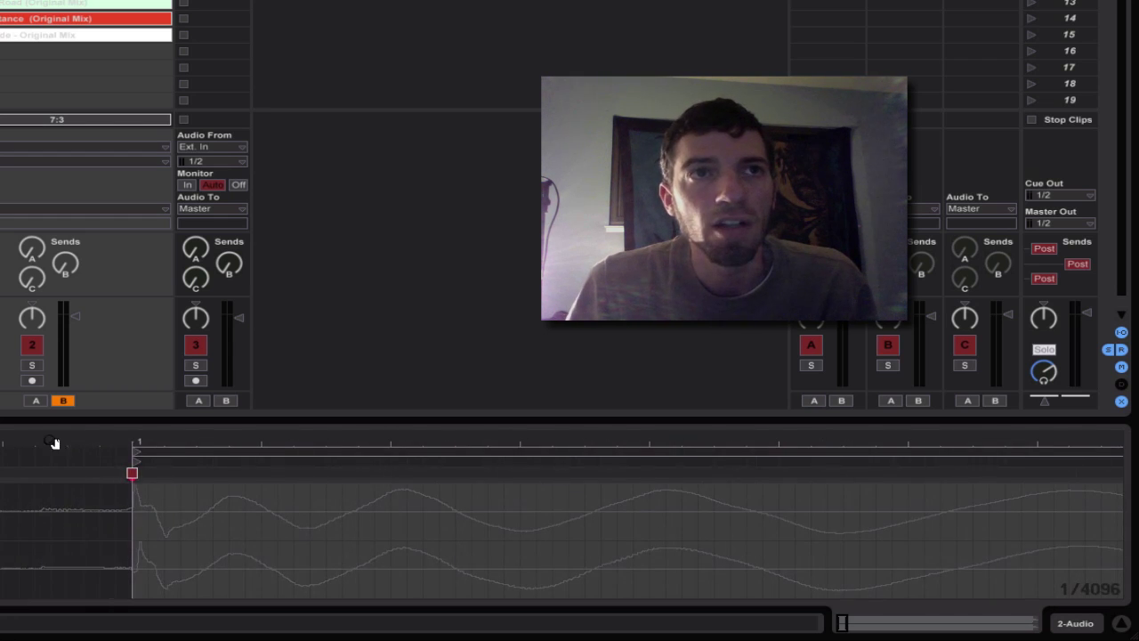
mouse_move(138, 440)
mouse_down()
mouse_move(137, 476)
mouse_move(140, 454)
mouse_up()
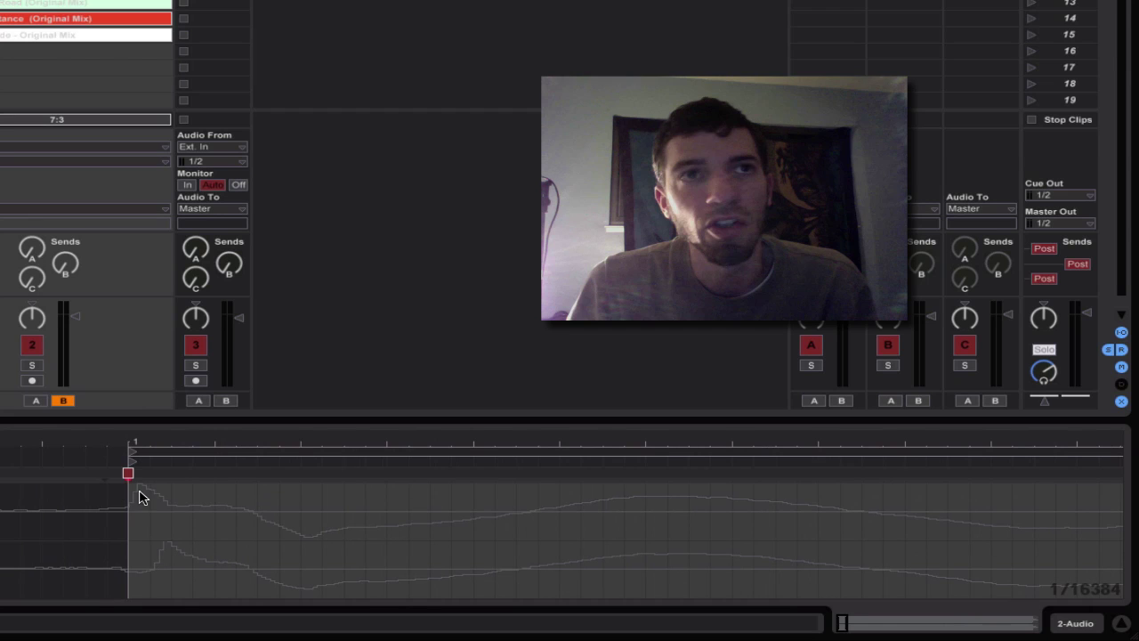
drag(136, 449, 136, 356)
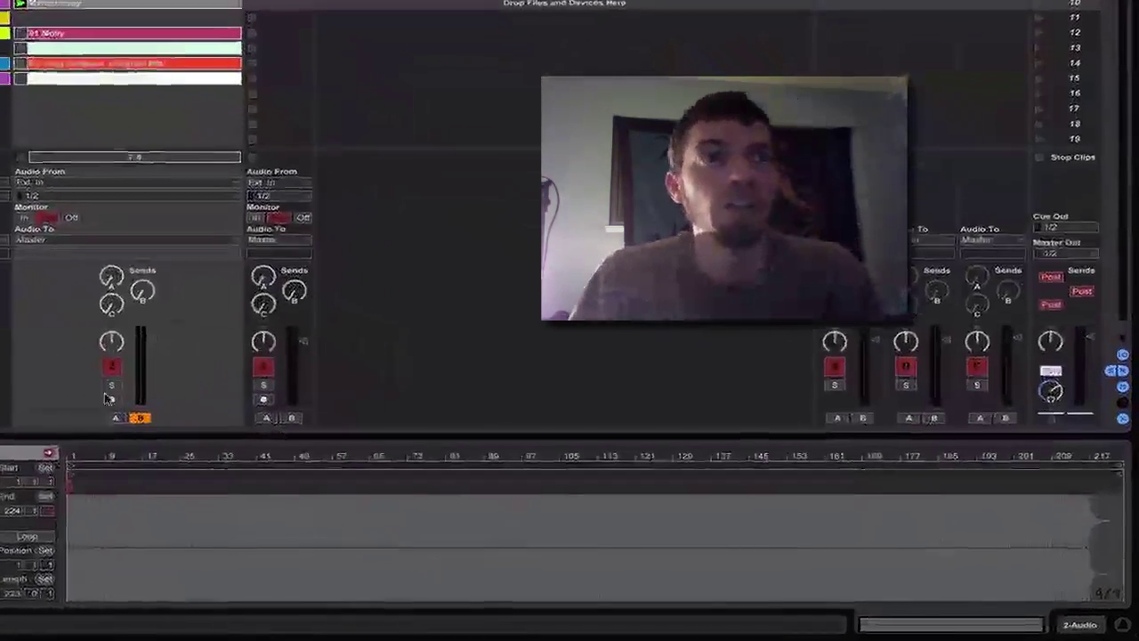
- Insert a warp marker on the transient at bar 9 of the Myriad copy clip and nudge it precisely onto the beat's onset
drag(56, 442, 249, 451)
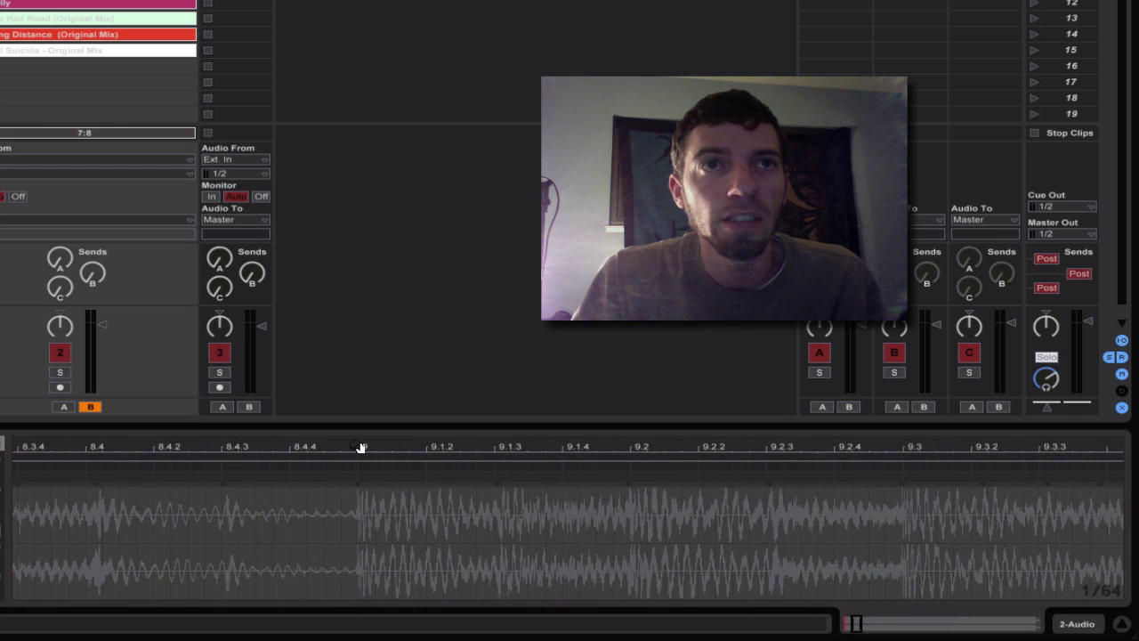
mouse_move(361, 446)
mouse_down()
mouse_move(360, 463)
mouse_move(358, 445)
mouse_up()
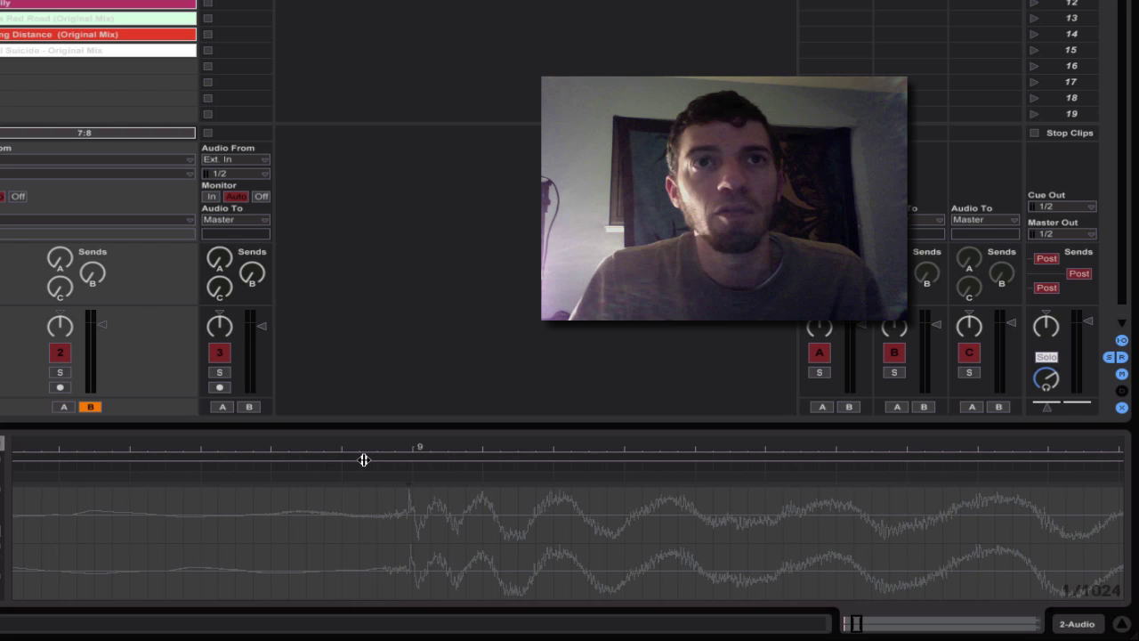
double_click(409, 480)
drag(409, 480, 428, 441)
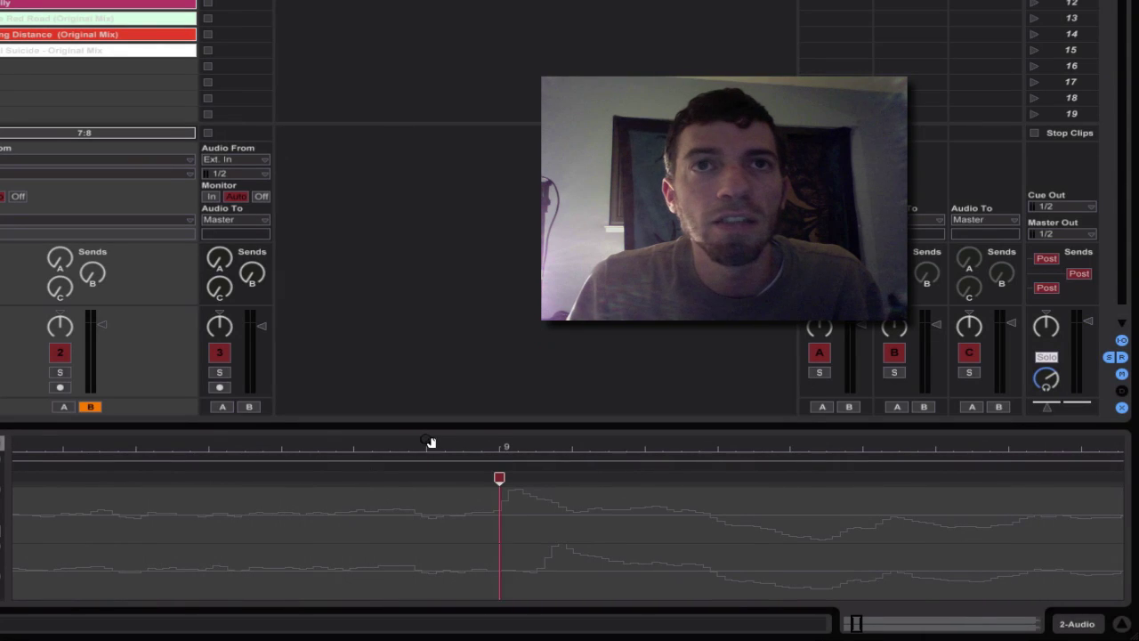
mouse_move(503, 442)
mouse_down()
mouse_move(504, 458)
mouse_move(505, 443)
mouse_up()
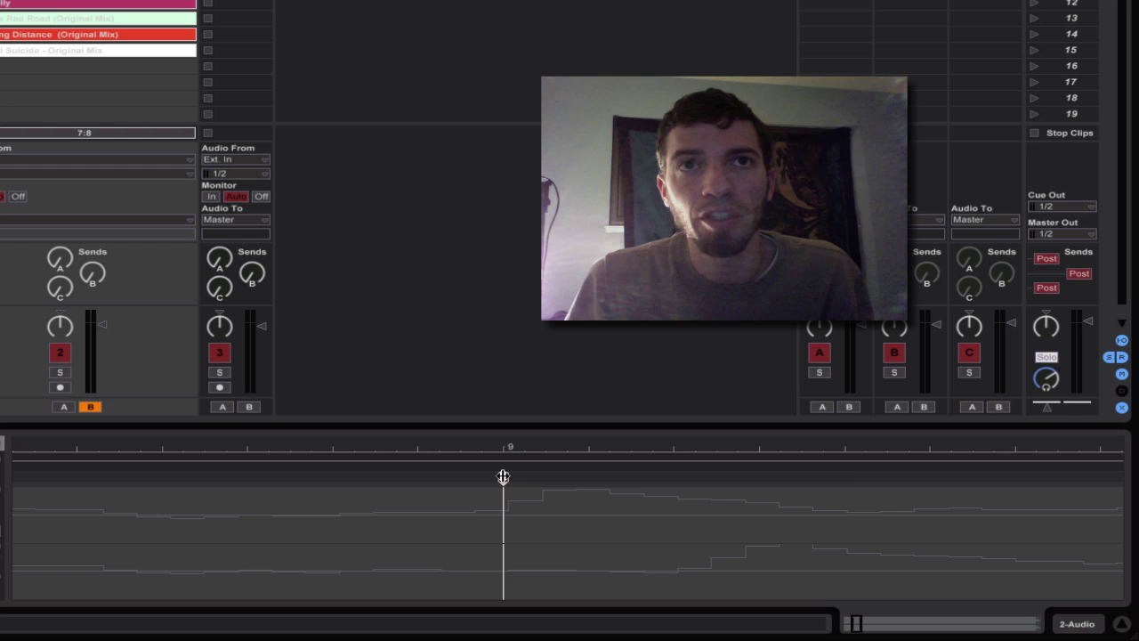
drag(503, 477, 499, 477)
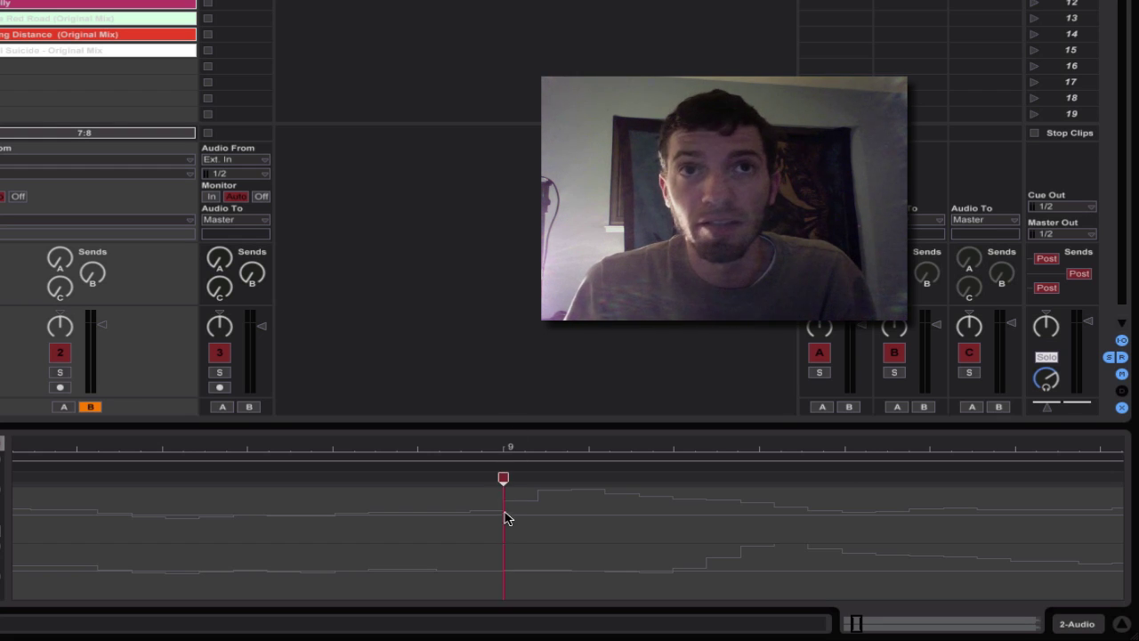
- Examine how closely the transient at bar 17 lines up with the grid line in the Myriad copy waveform
drag(508, 444, 508, 347)
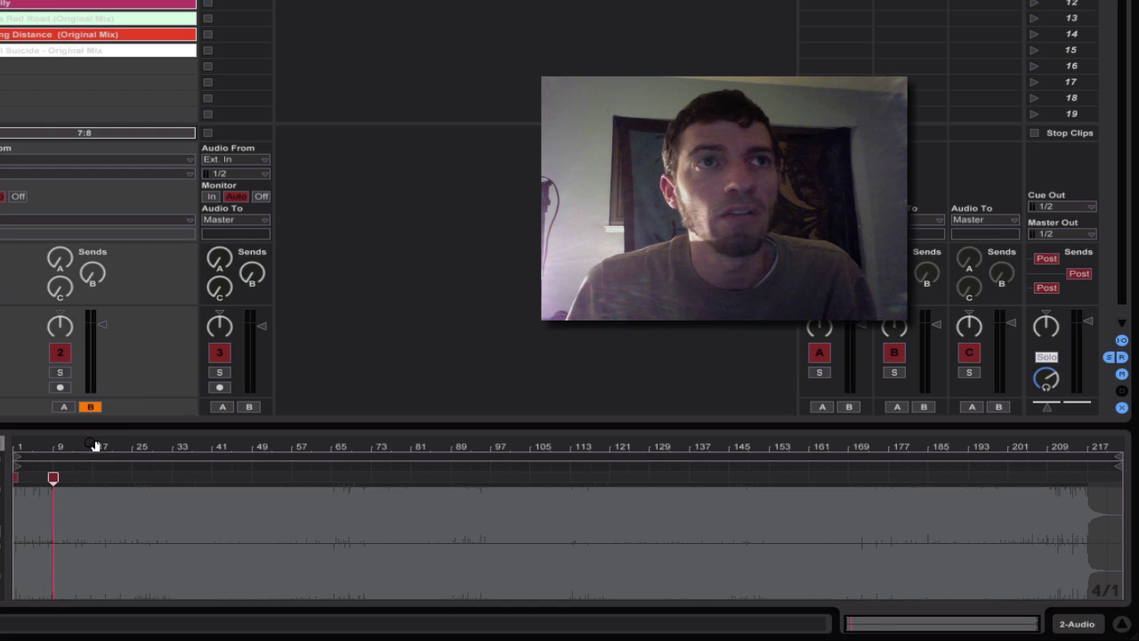
drag(96, 443, 376, 445)
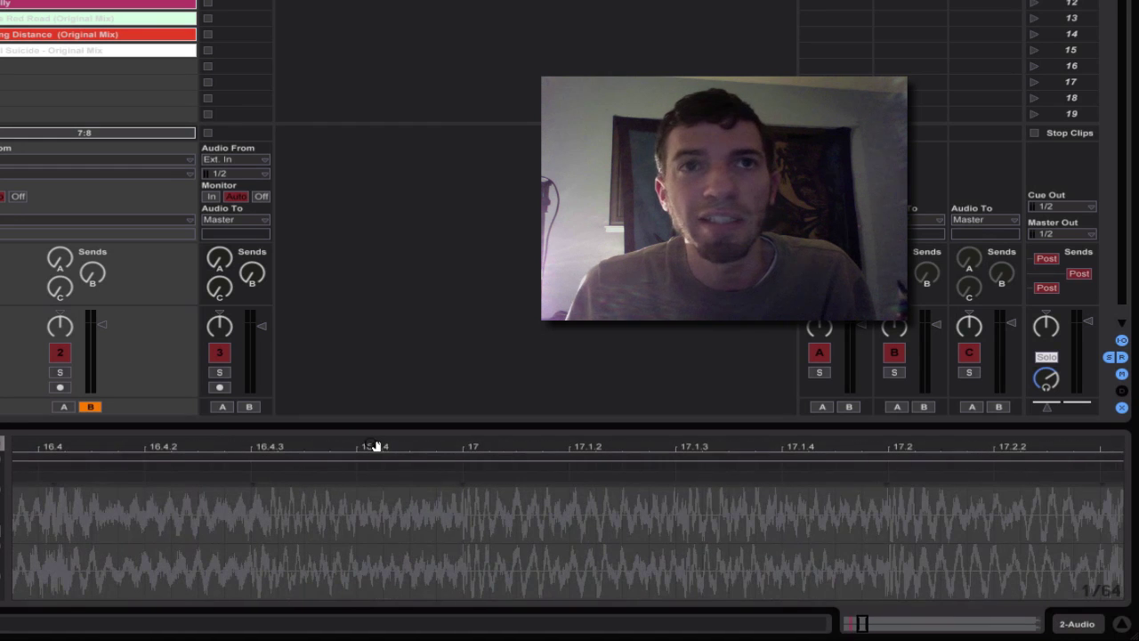
drag(468, 447, 470, 456)
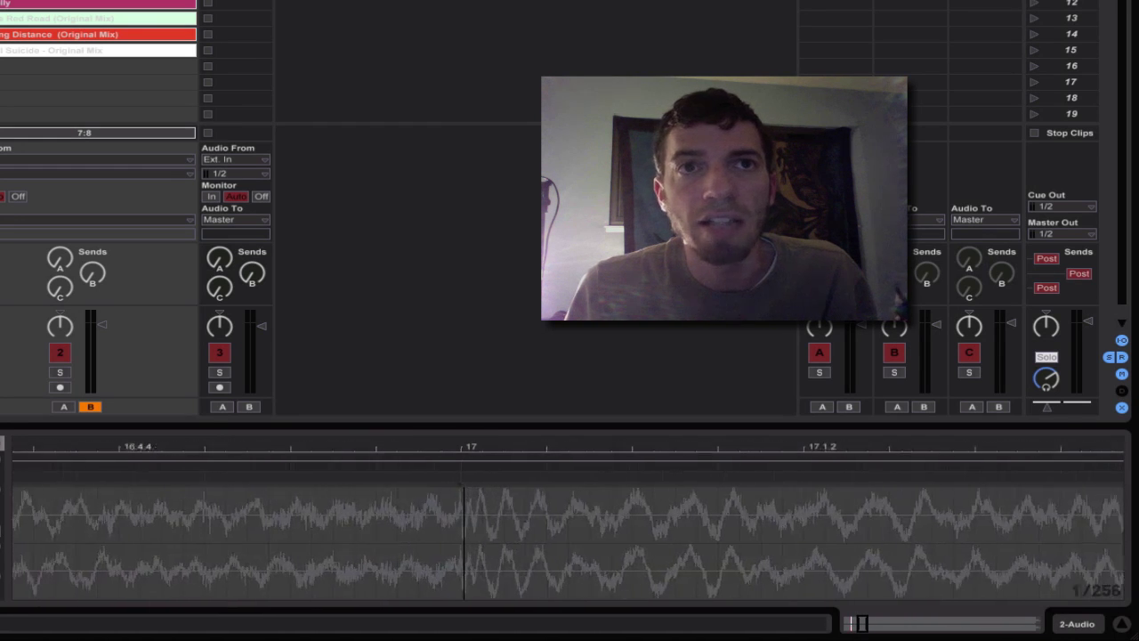
mouse_move(462, 449)
mouse_down()
mouse_move(462, 464)
mouse_move(463, 450)
mouse_up()
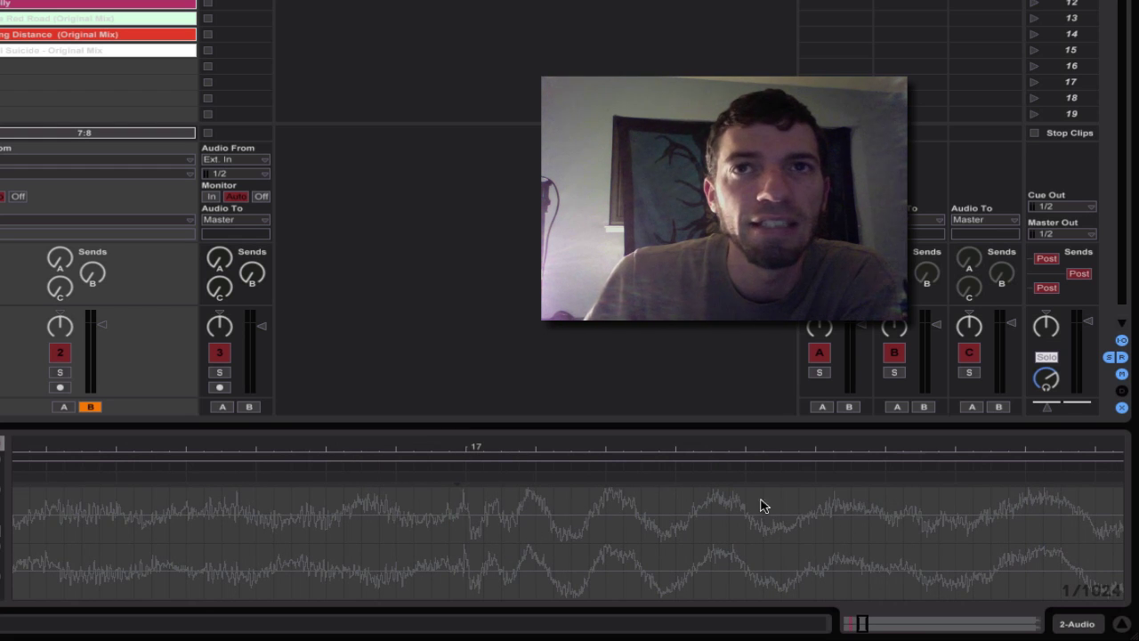
drag(451, 455, 451, 449)
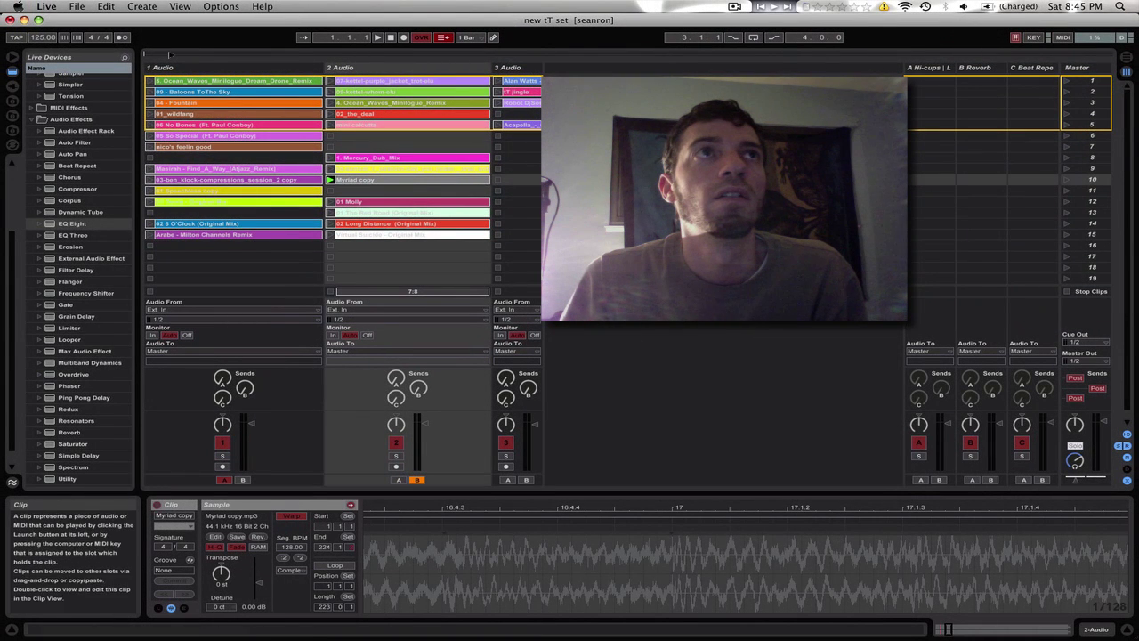
- Play the Myriad copy clip against the metronome and audition successive spots from about bar 33 to bar 193
click(330, 181)
drag(688, 509, 688, 427)
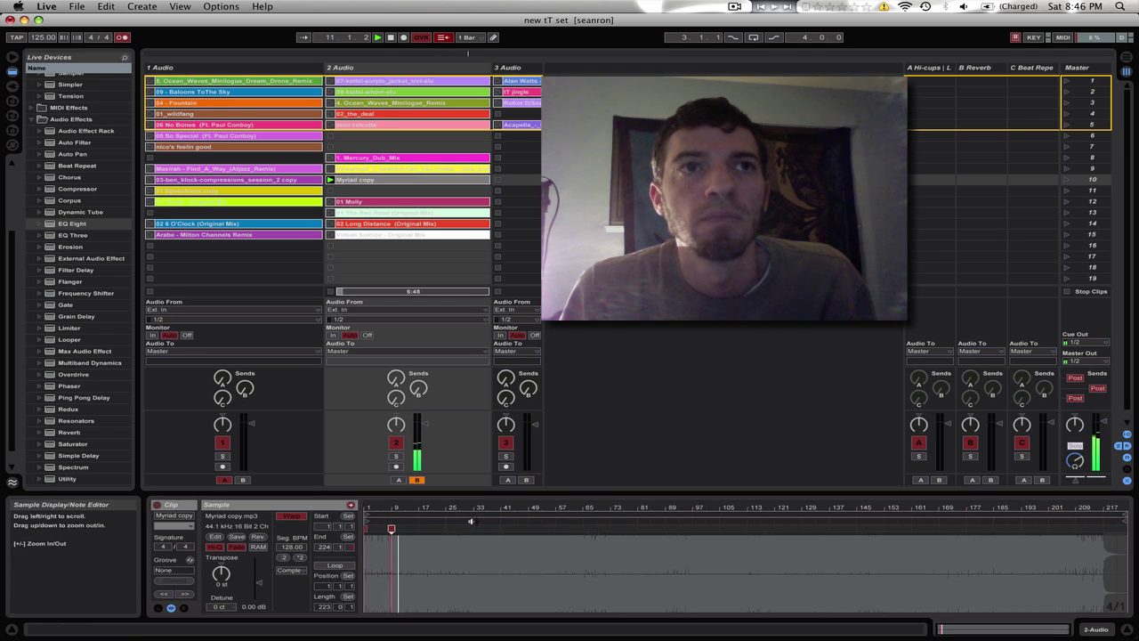
click(470, 521)
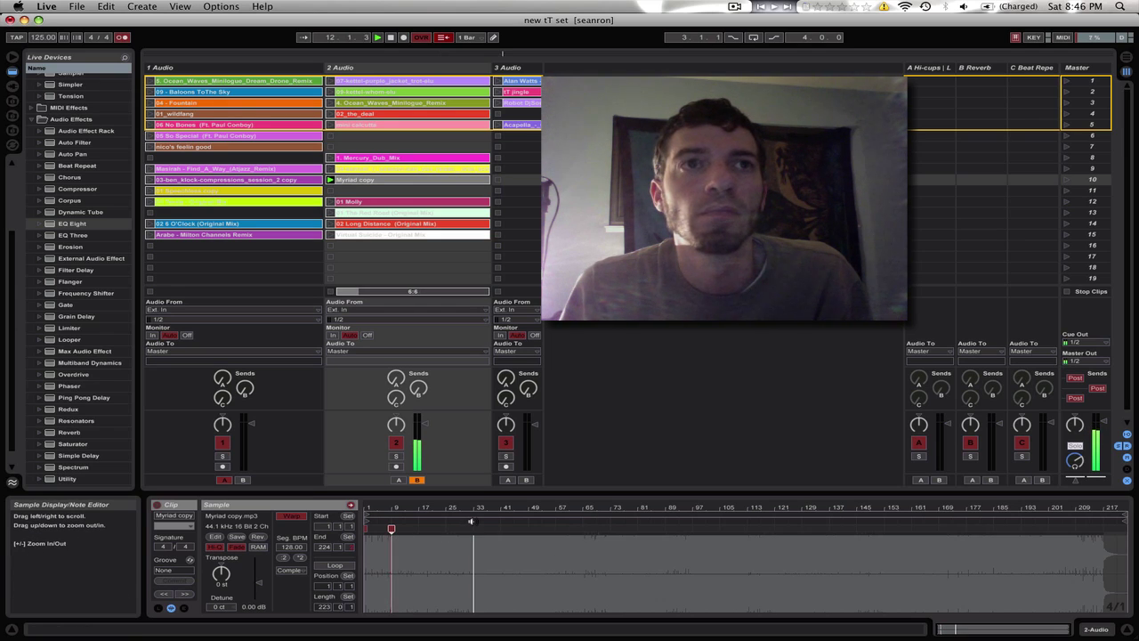
click(609, 521)
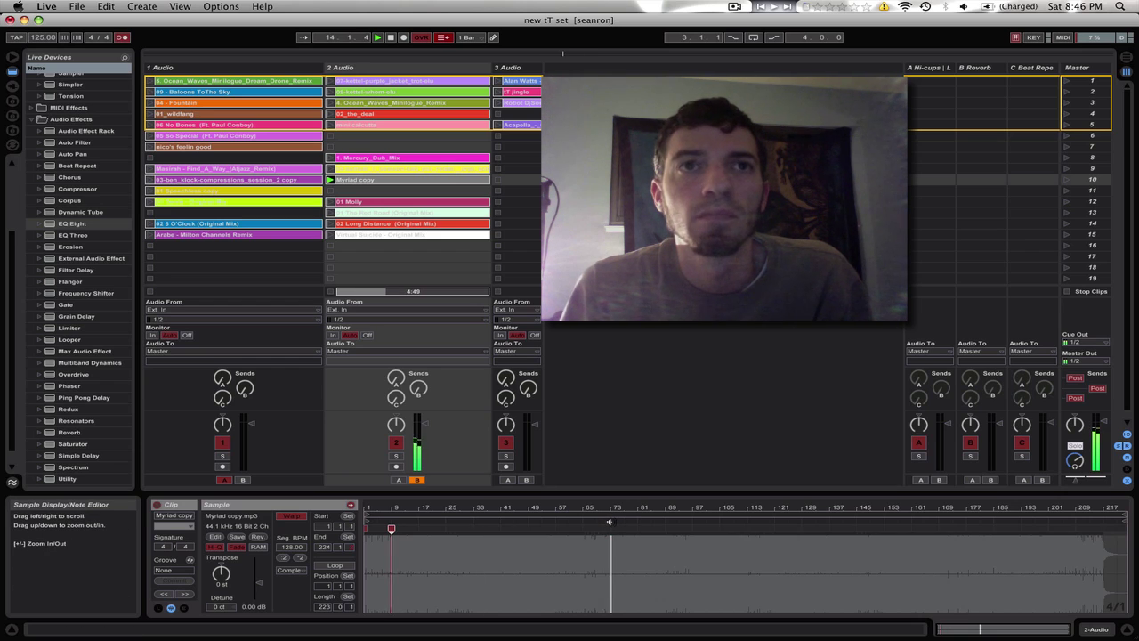
click(746, 521)
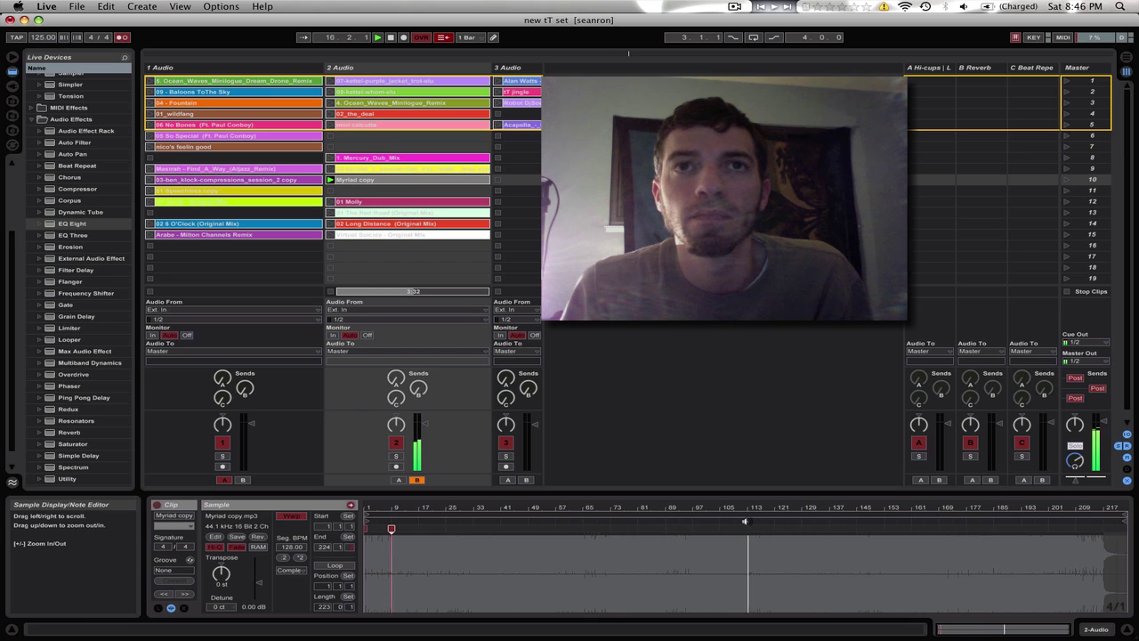
click(883, 522)
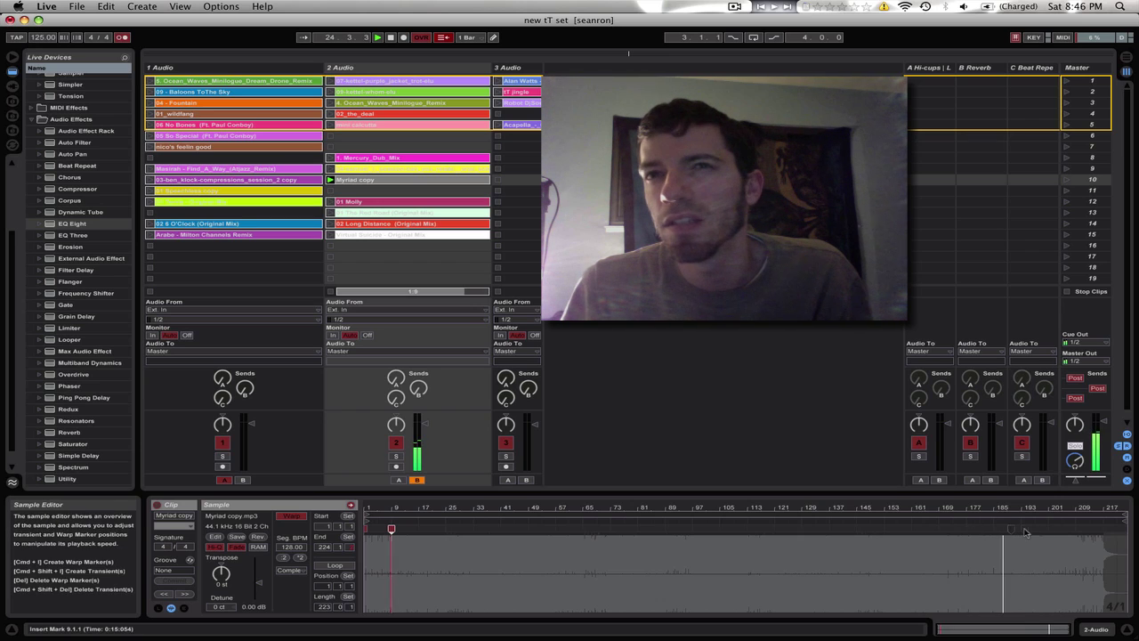
click(1021, 520)
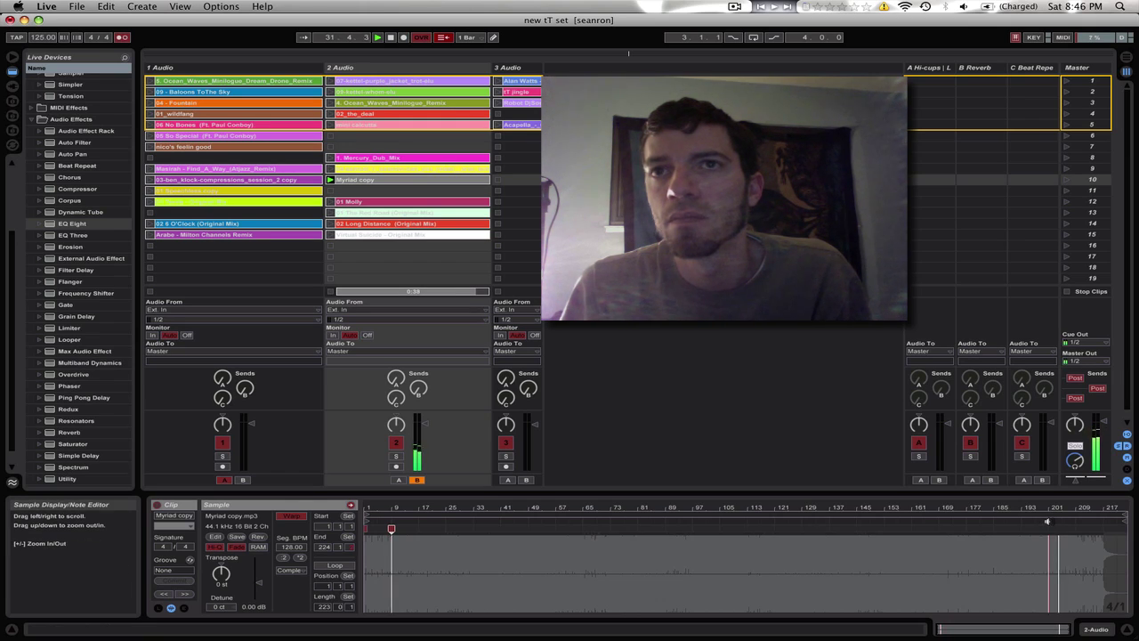
- Insert a warp marker at bar 201 near the end of the Myriad copy clip and check it against the beat's transient
drag(1050, 507, 1050, 601)
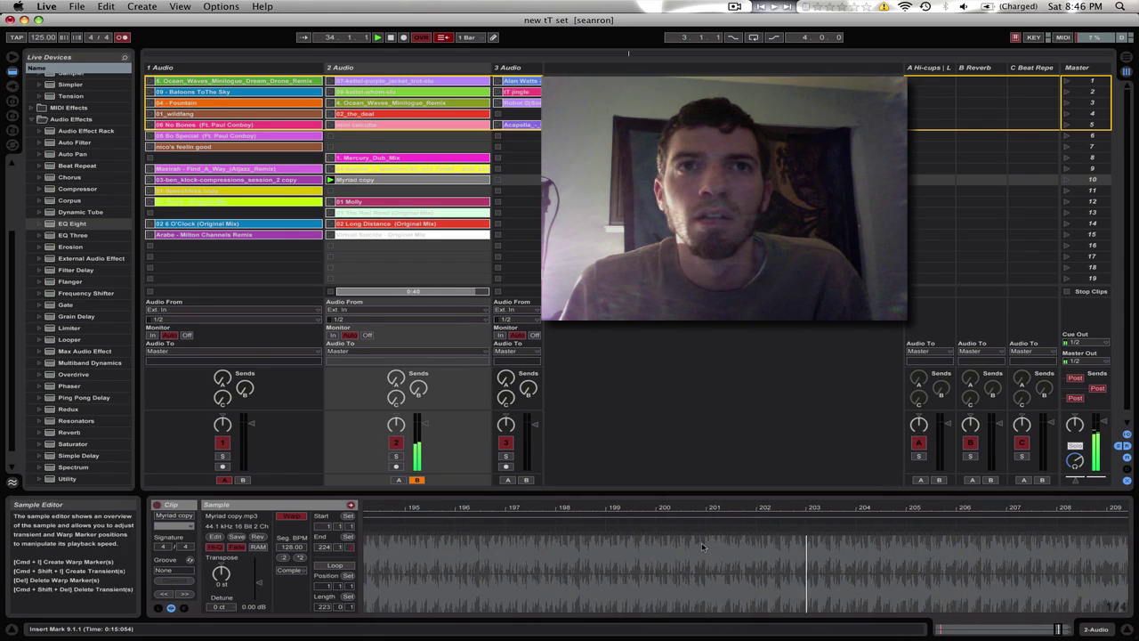
drag(664, 508, 659, 534)
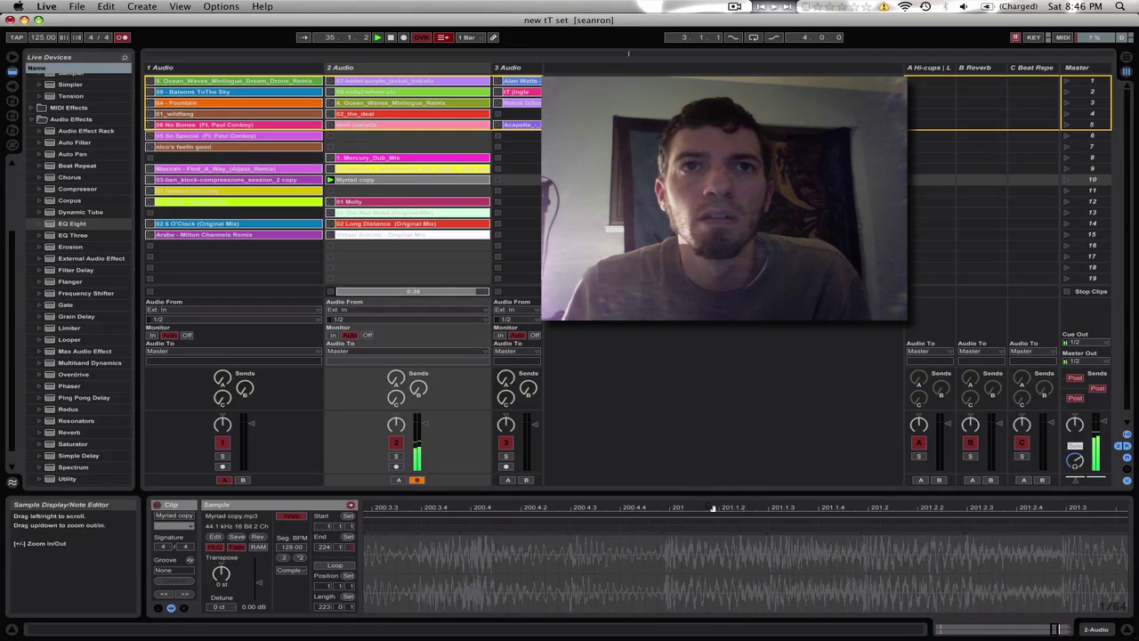
double_click(668, 527)
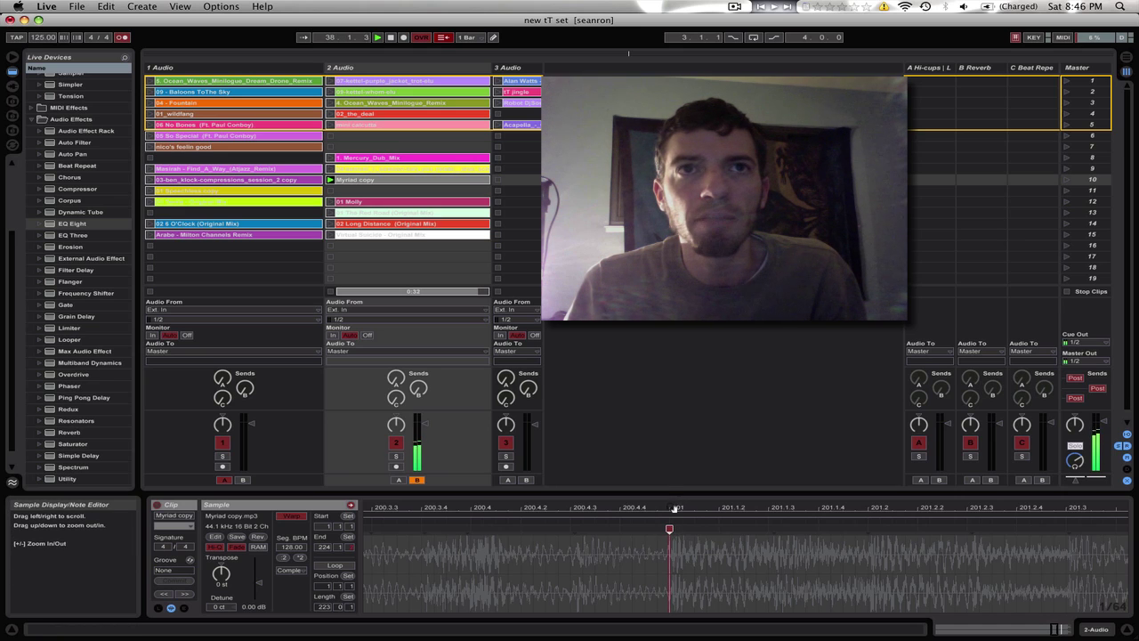
drag(676, 507, 676, 542)
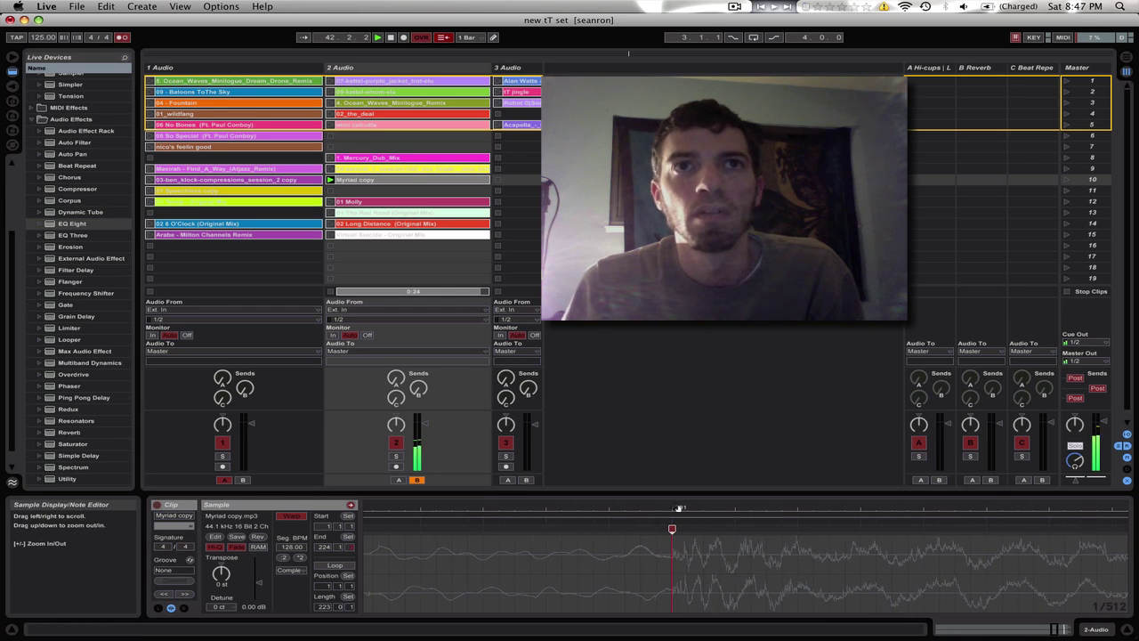
drag(678, 510, 1032, 480)
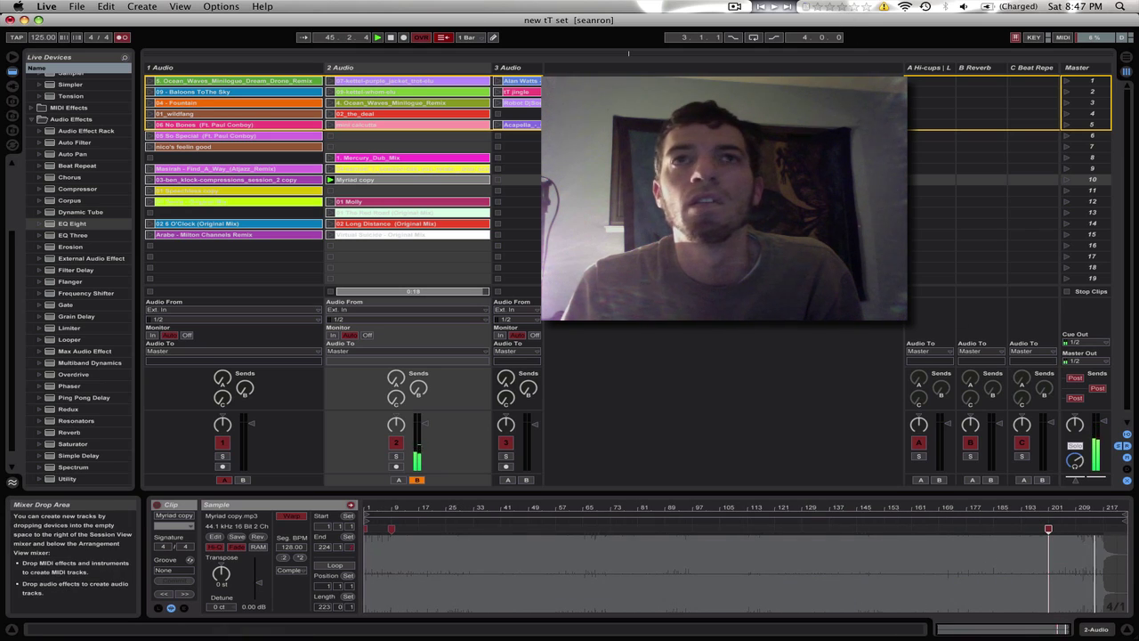
- Launch the 02 6 O'Clock (Original Mix) clip alongside Myriad copy and turn the metronome off
click(150, 223)
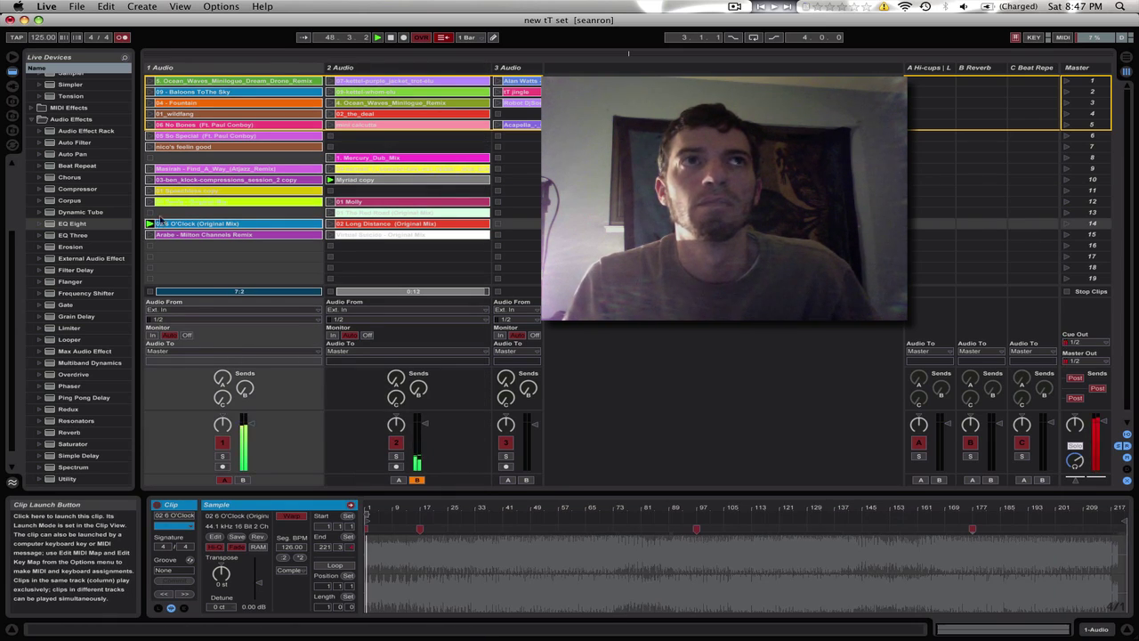
click(122, 37)
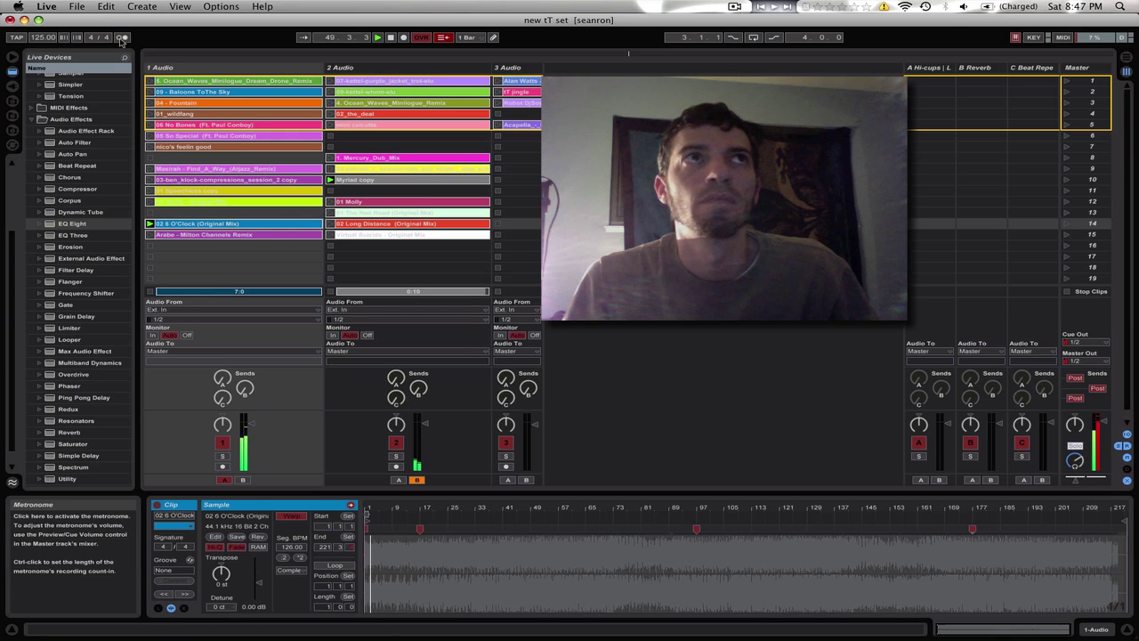
- Stop the Myriad copy clip and relaunch it from the start over 02 6 O'Clock, checking its opening bars and warp markers
click(382, 180)
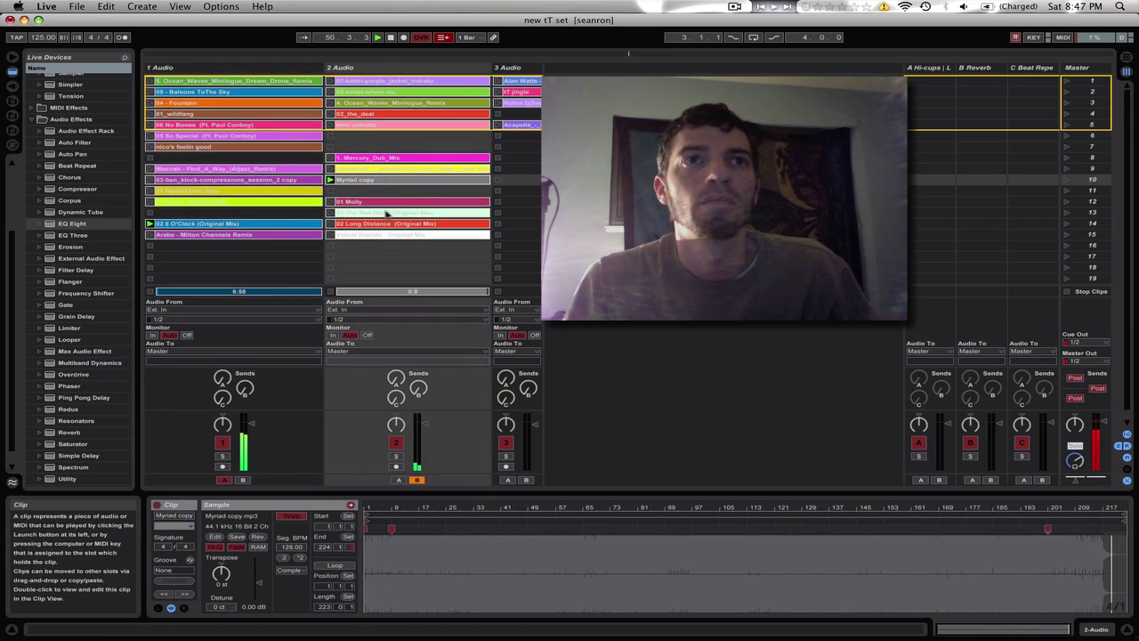
click(330, 189)
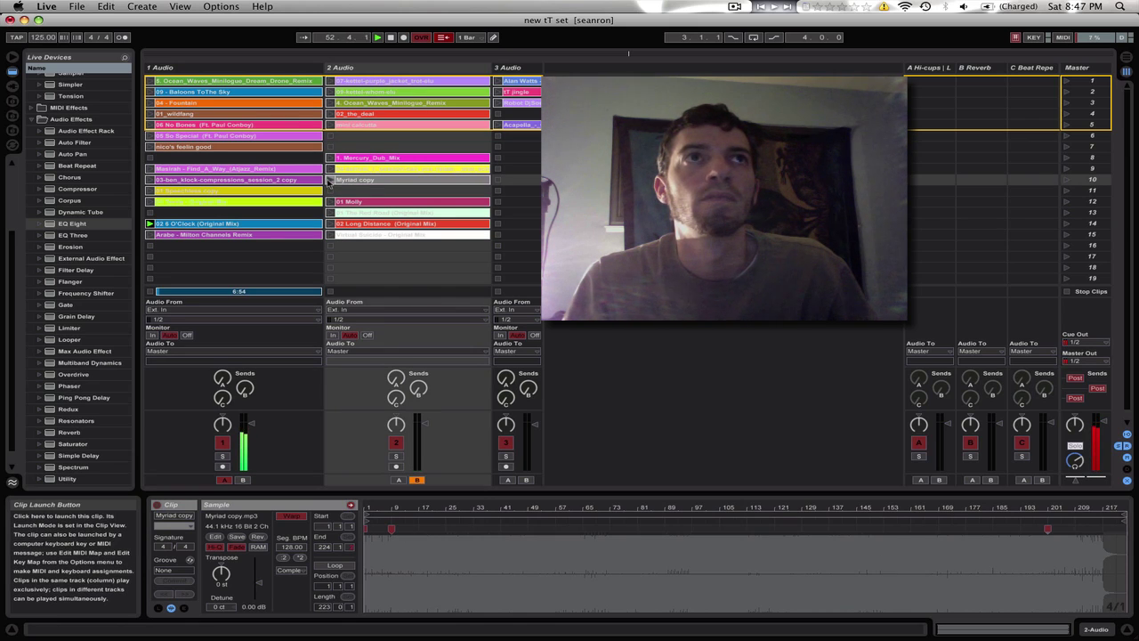
click(329, 180)
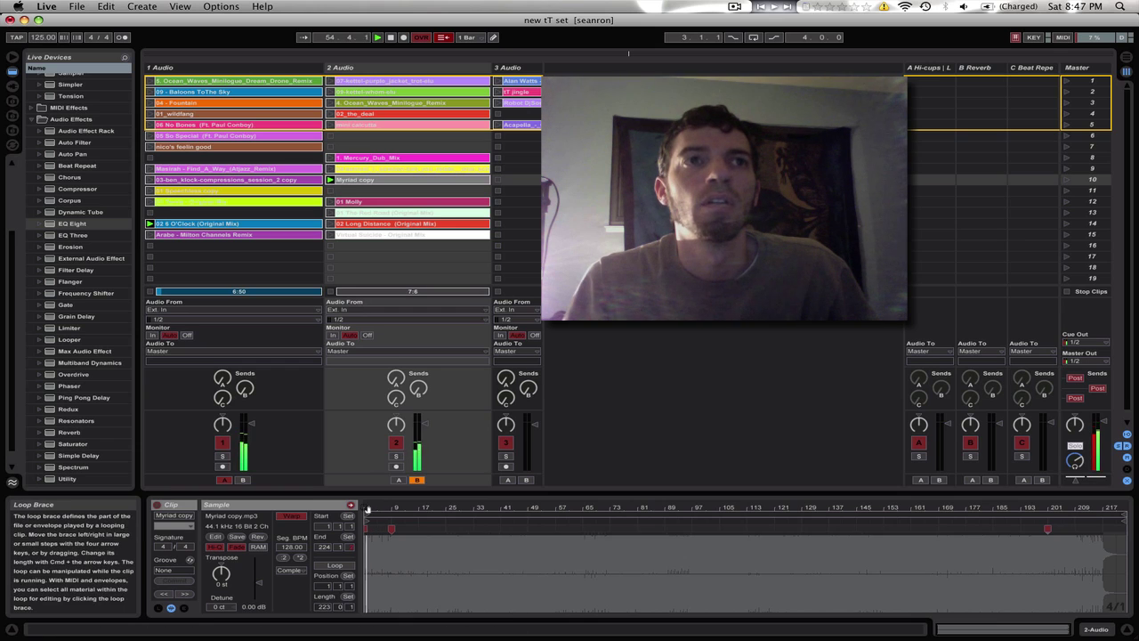
drag(367, 508, 368, 604)
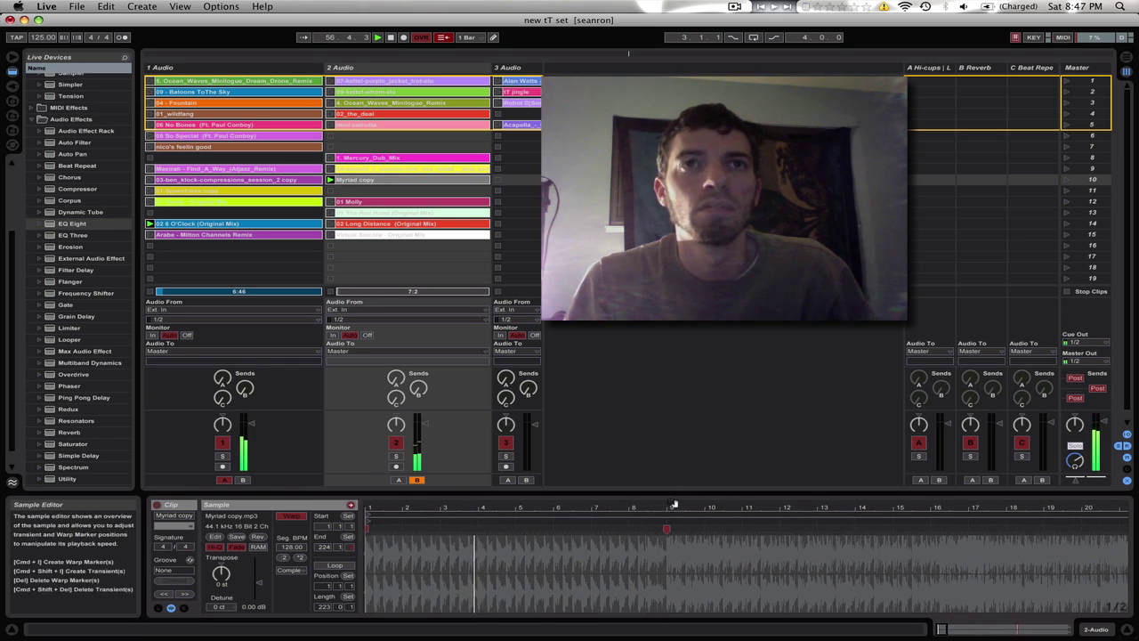
drag(672, 507, 395, 505)
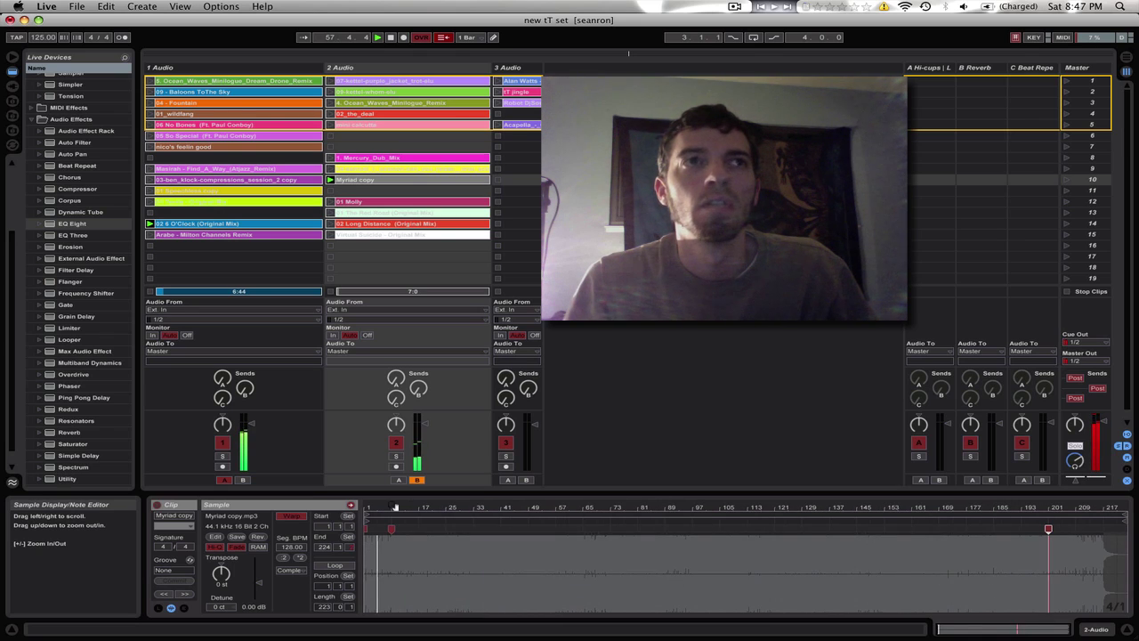